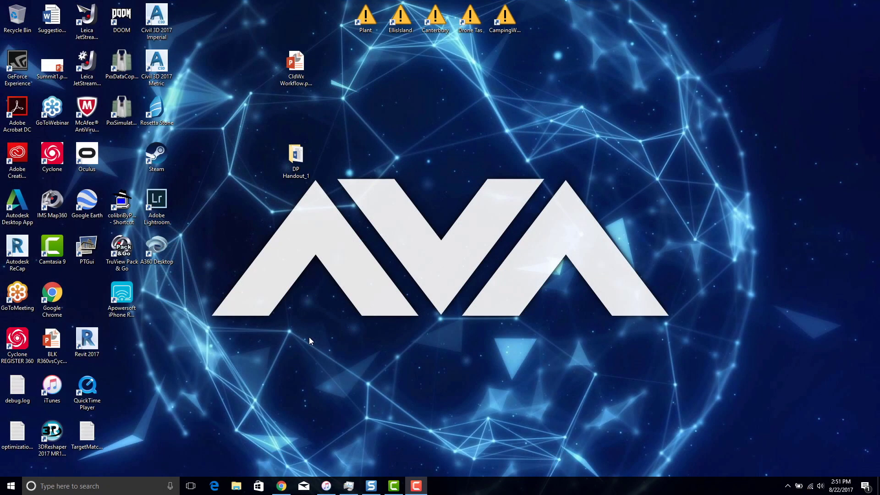
# - Launch Cyclone REGISTER 360 from its desktop shortcut to reach the recent-projects chooser
pyautogui.press('Left')
pyautogui.press('Return')
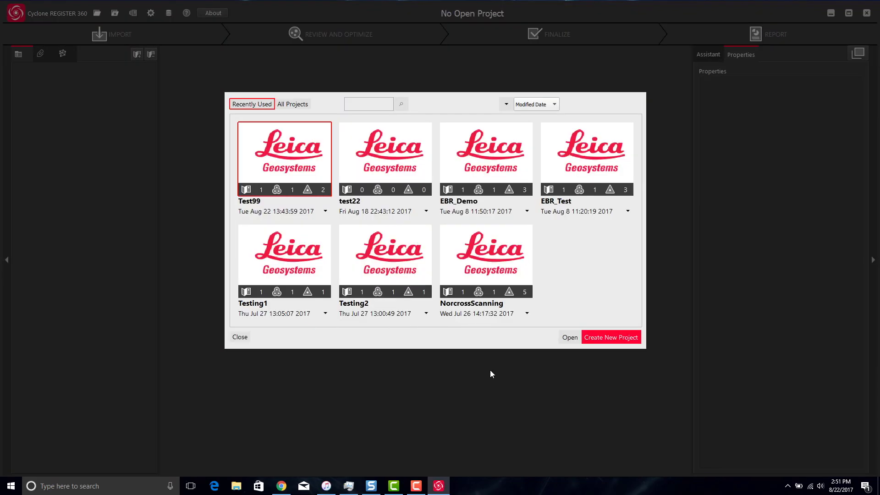
# - Create a new project named 'Import BLK360'
pyautogui.click(610, 341)
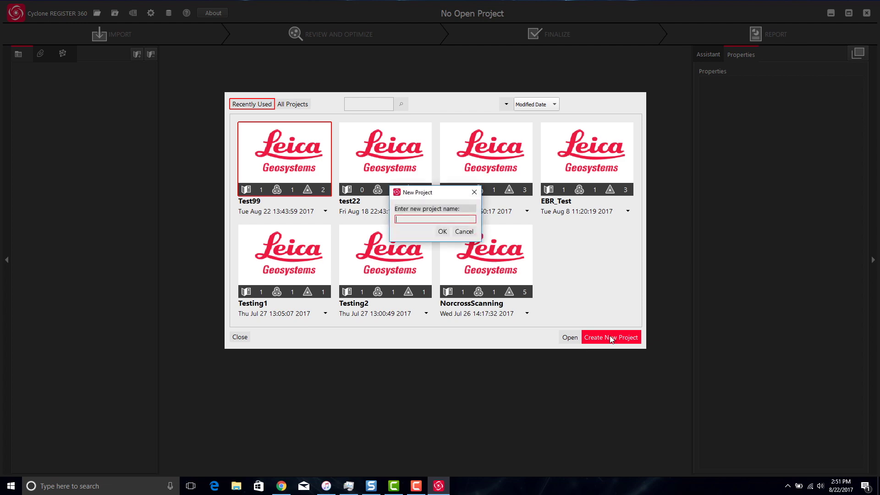
pyautogui.write('mp')
pyautogui.write('360')
pyautogui.click(443, 232)
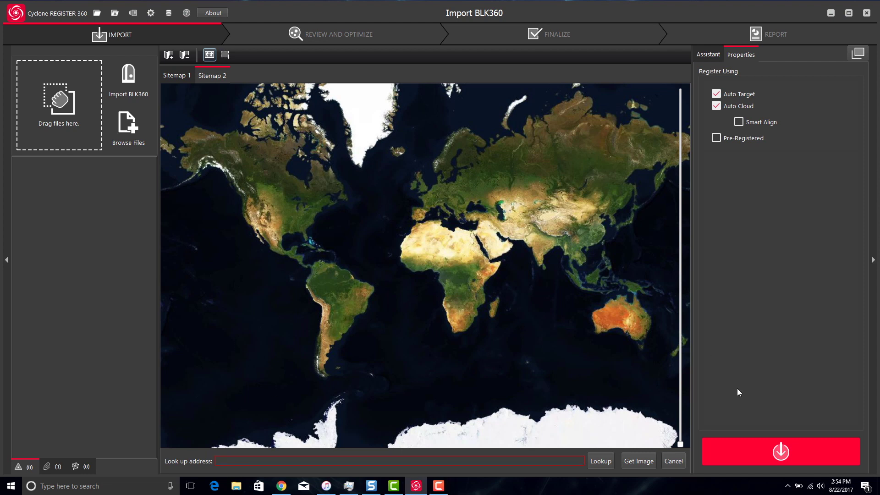
pyautogui.click(810, 487)
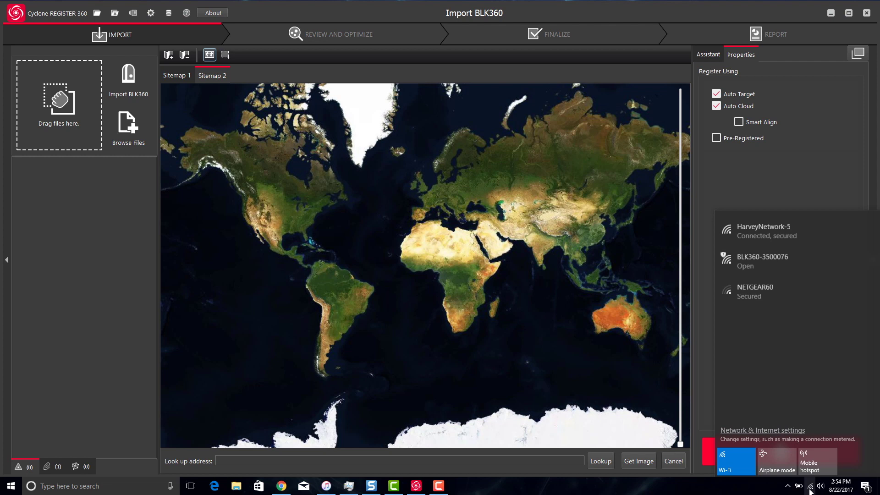
pyautogui.click(771, 256)
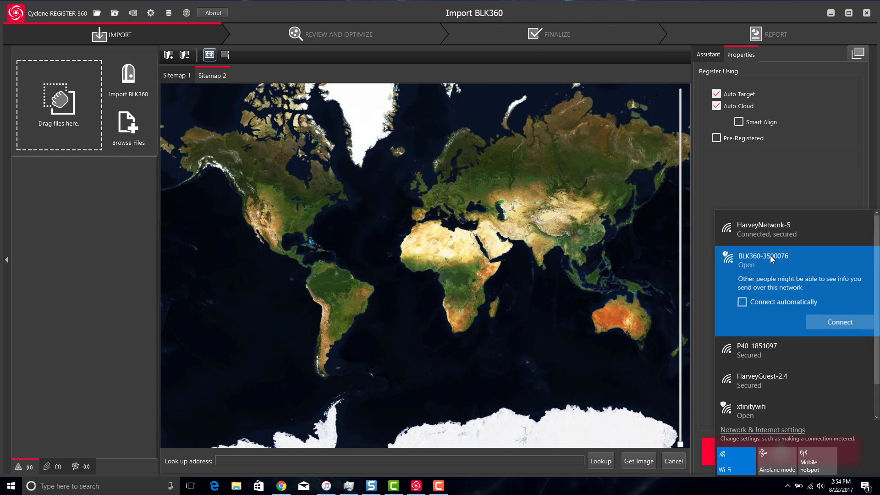
pyautogui.click(846, 325)
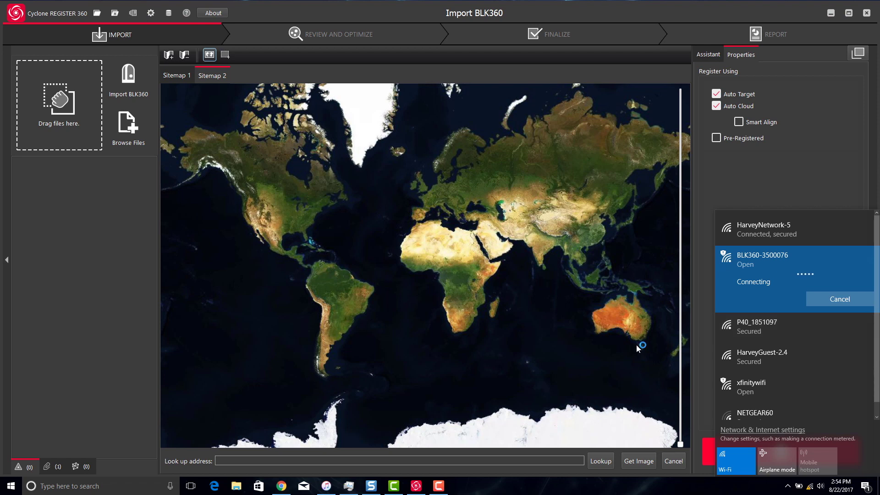
pyautogui.click(641, 342)
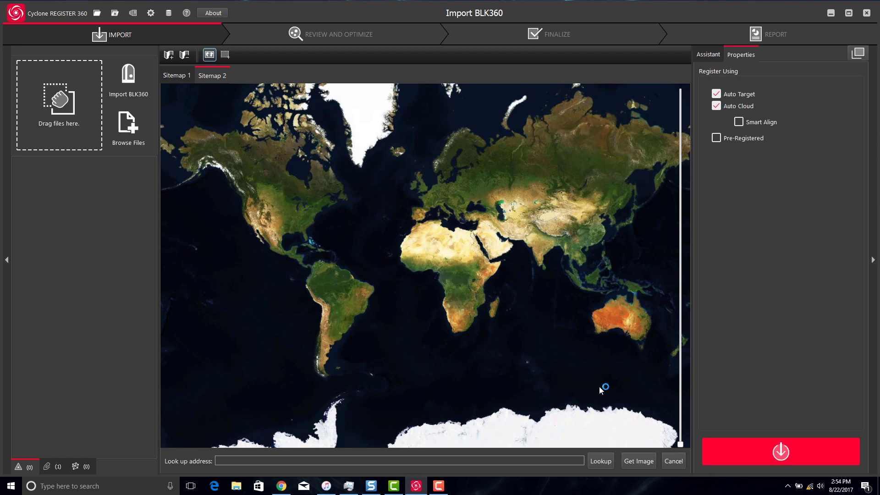
# - Add Scan-28 and Scan-29 from the BLK360 scan list to the project
pyautogui.click(135, 78)
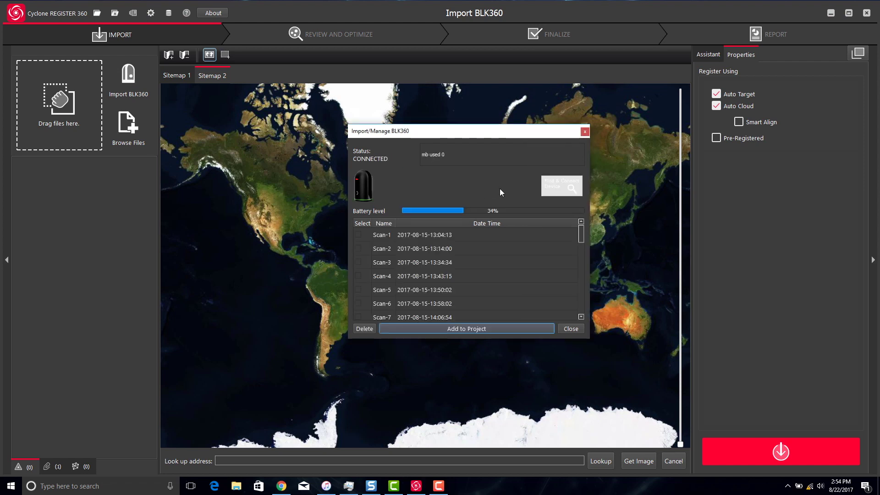
pyautogui.moveTo(582, 236); pyautogui.dragTo(581, 307)
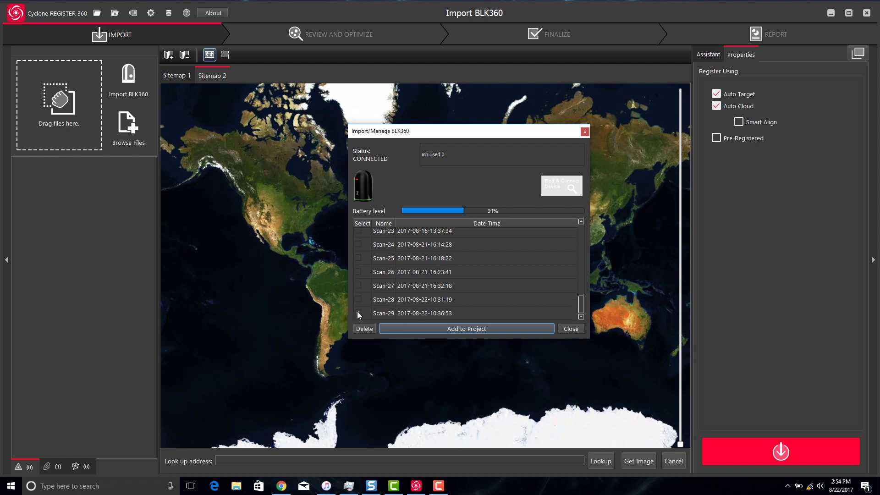
pyautogui.click(462, 330)
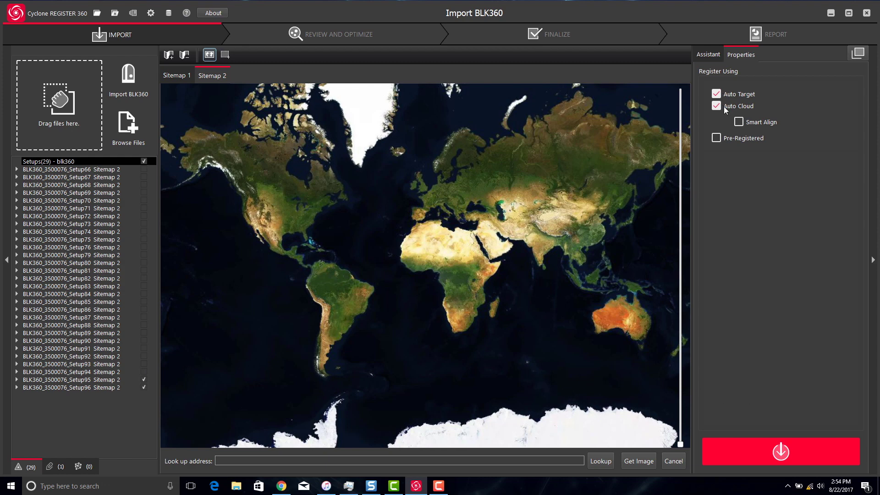
# - Start the import of the two BLK360 setups and wait for Import Results
pyautogui.click(783, 449)
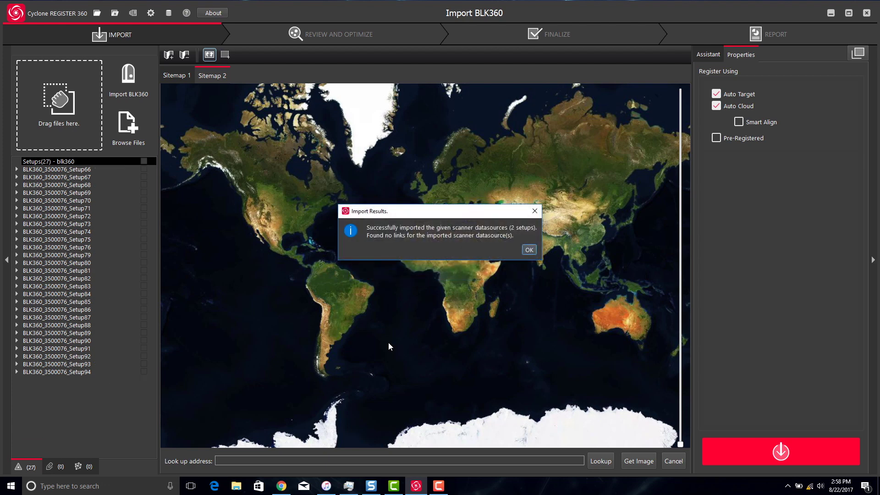
# - Dismiss Import Results, then drag and rotate Setup95's cloud over Setup96 in Sitemap 2
pyautogui.click(530, 250)
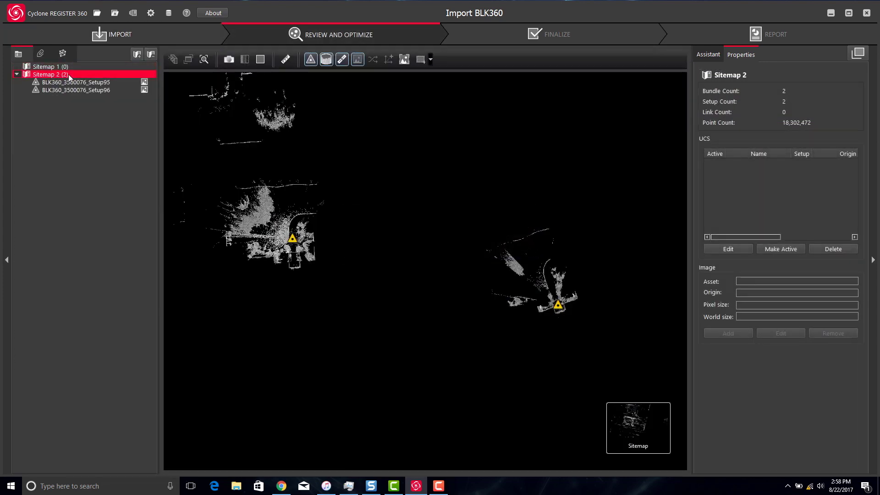
pyautogui.scroll(-1, 423, 276)
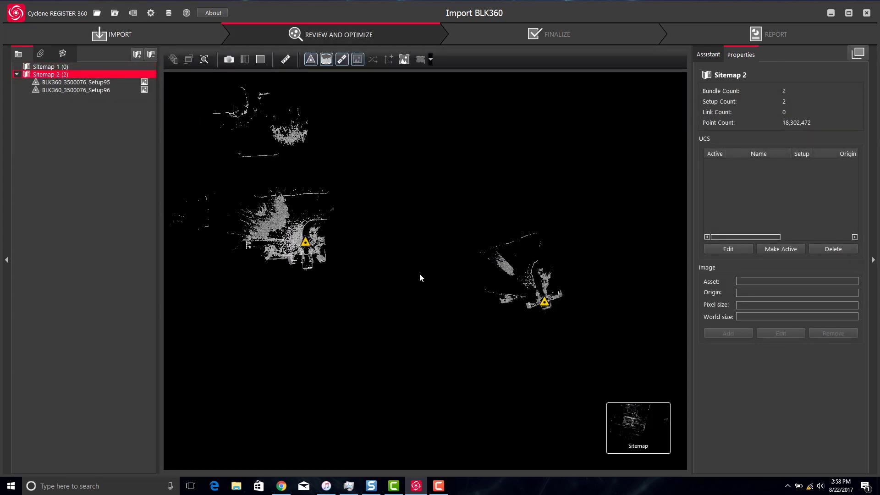
pyautogui.moveTo(548, 307); pyautogui.dragTo(392, 262)
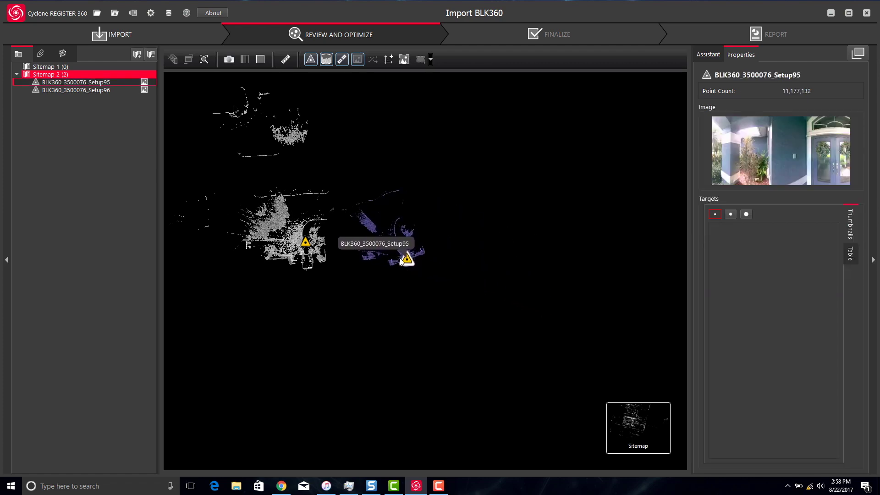
pyautogui.scroll(3, 353, 273)
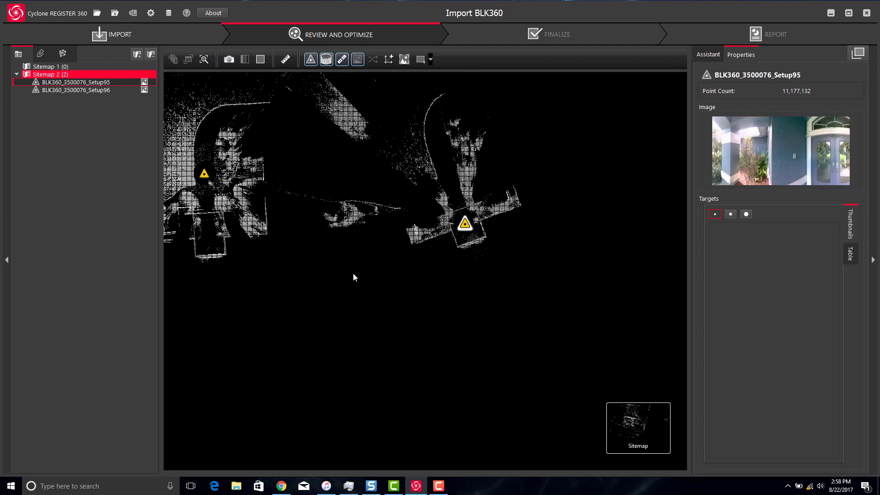
pyautogui.scroll(2, 457, 299)
pyautogui.moveTo(457, 298); pyautogui.dragTo(493, 314)
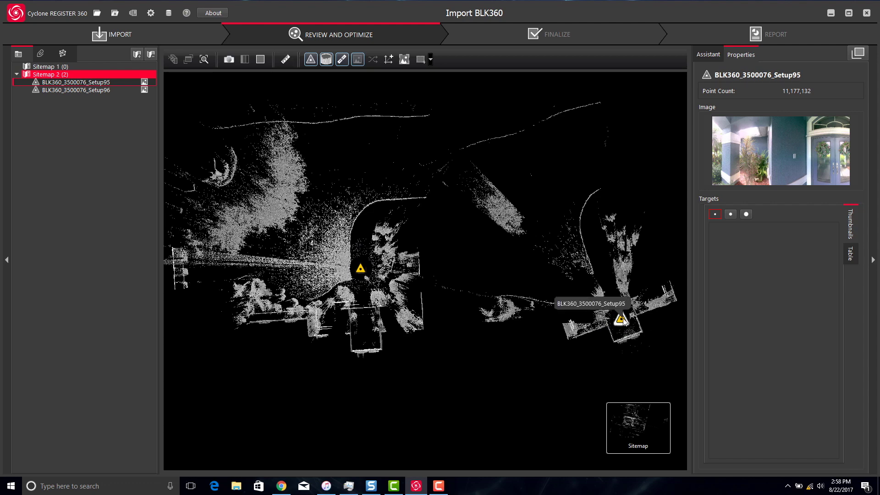
pyautogui.moveTo(653, 322); pyautogui.dragTo(668, 356)
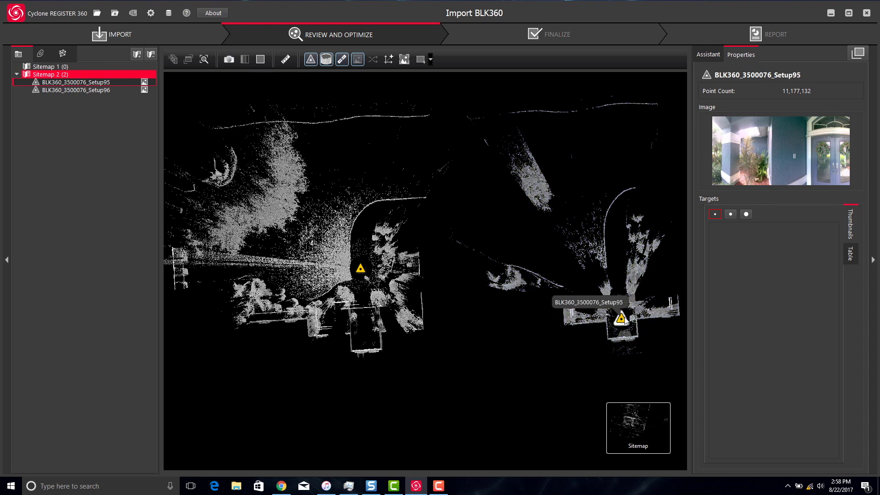
pyautogui.moveTo(625, 334)
pyautogui.mouseDown()
pyautogui.moveTo(478, 318)
pyautogui.moveTo(368, 337)
pyautogui.mouseUp()
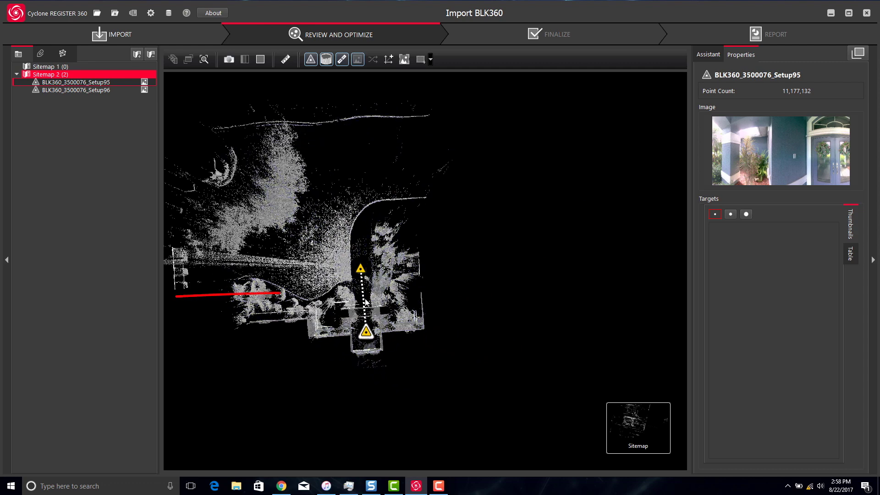
pyautogui.rightClick(367, 303)
# - In Visual Alignment, rotate the Setup95 scan until the building walls line up
pyautogui.click(371, 304)
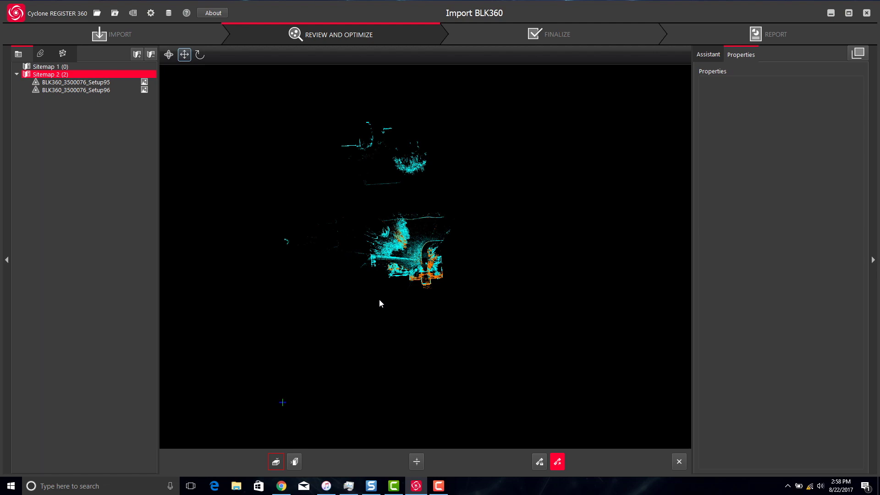
pyautogui.scroll(3, 429, 285)
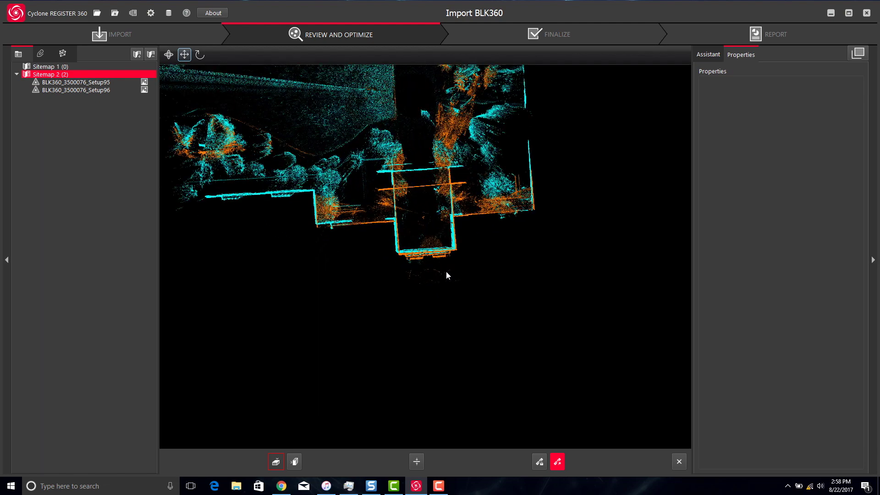
pyautogui.scroll(-1, 448, 272)
pyautogui.scroll(2, 489, 388)
pyautogui.scroll(2, 508, 382)
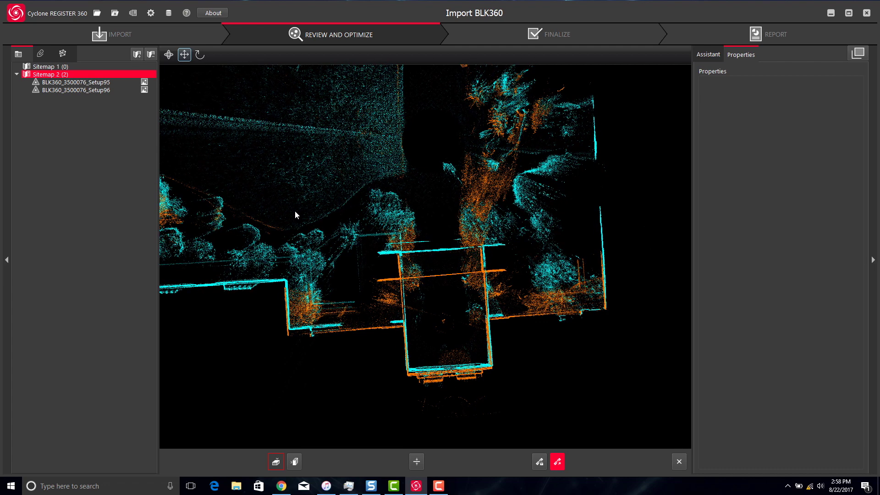
pyautogui.click(198, 55)
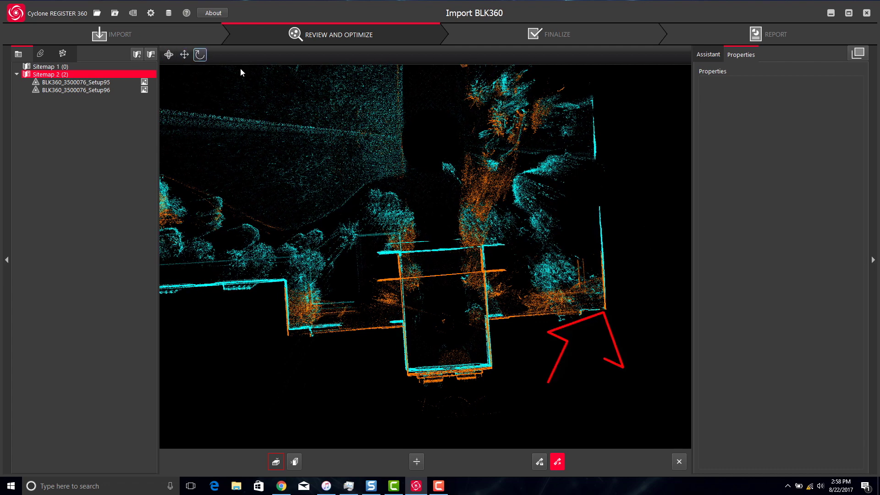
pyautogui.moveTo(606, 311); pyautogui.dragTo(760, 420)
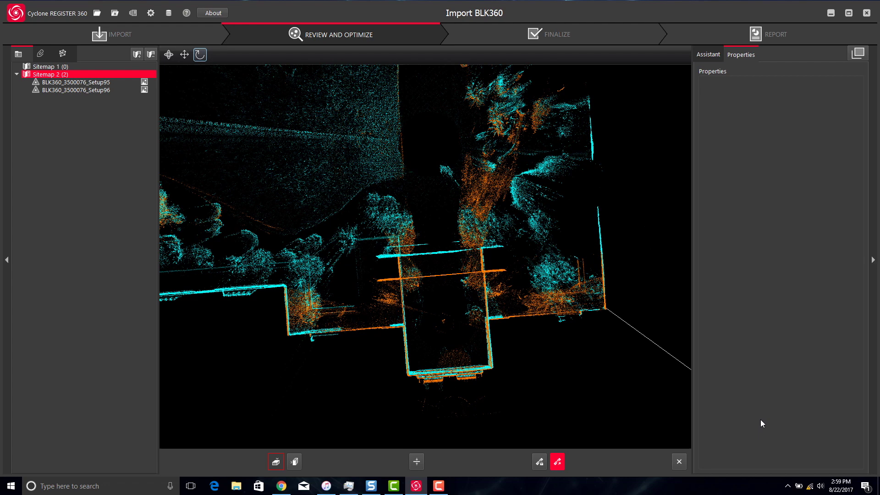
pyautogui.moveTo(761, 420); pyautogui.dragTo(761, 420)
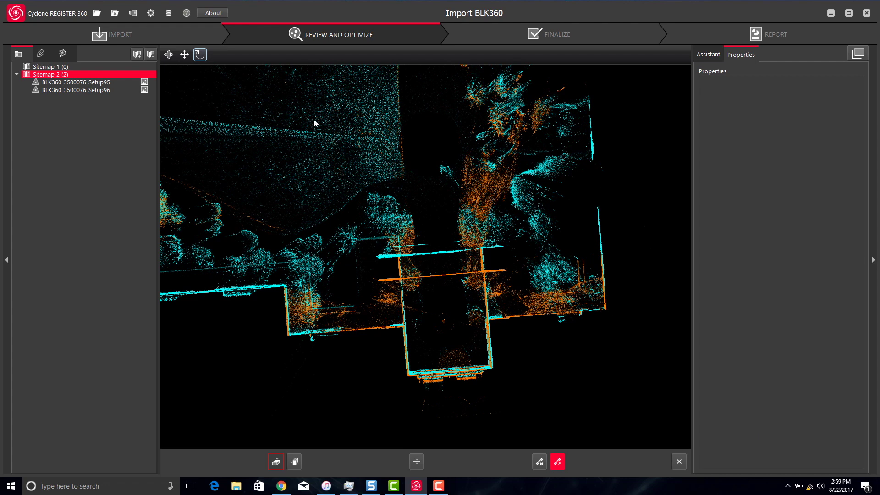
# - Nudge the scan slightly left into place and switch to side view
pyautogui.click(185, 55)
pyautogui.moveTo(354, 127); pyautogui.dragTo(353, 127)
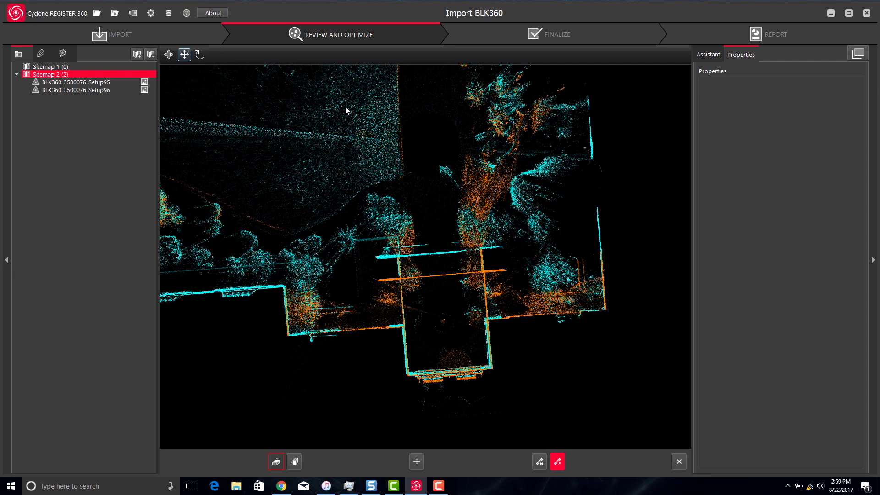
pyautogui.click(294, 462)
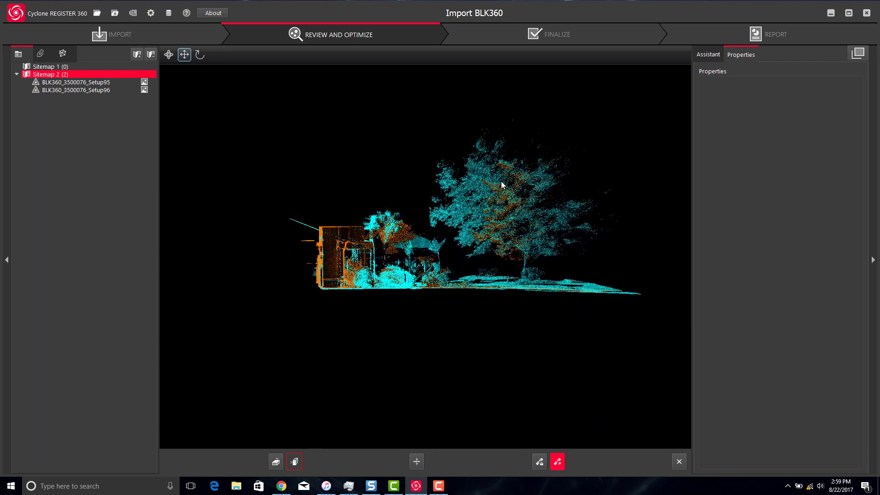
# - Enlarge the building in side view, then accept Cloud-to-Cloud results creating Link 1 (0.040 ft)
pyautogui.moveTo(484, 226); pyautogui.dragTo(608, 283)
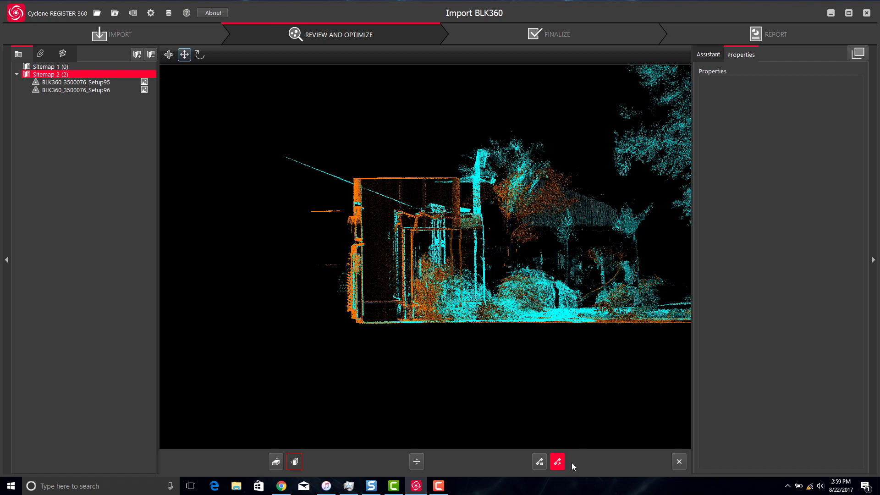
pyautogui.click(558, 462)
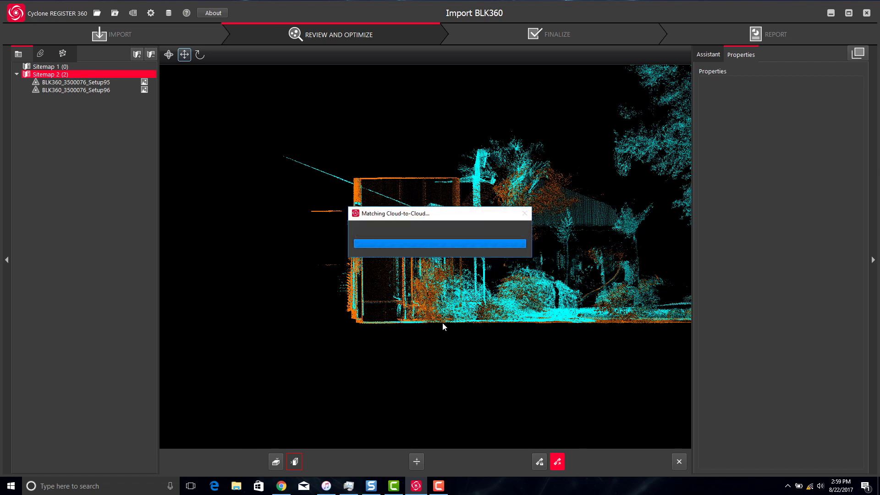
pyautogui.click(555, 327)
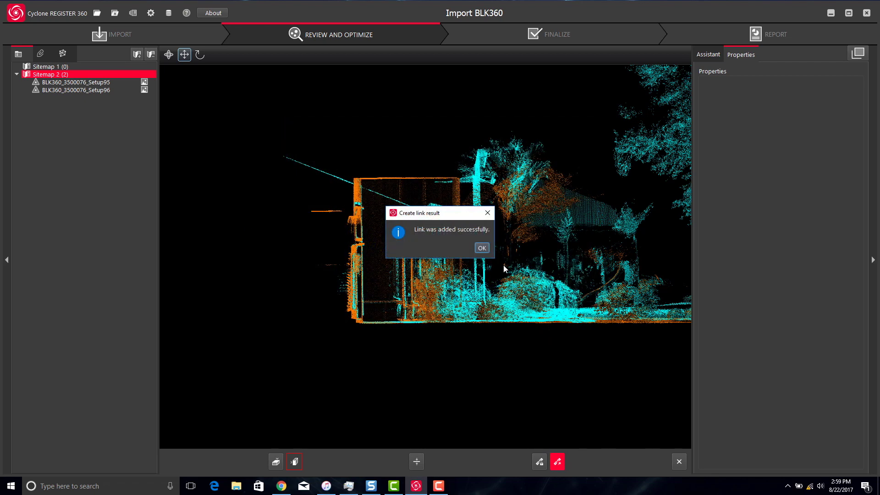
pyautogui.click(484, 247)
pyautogui.click(616, 402)
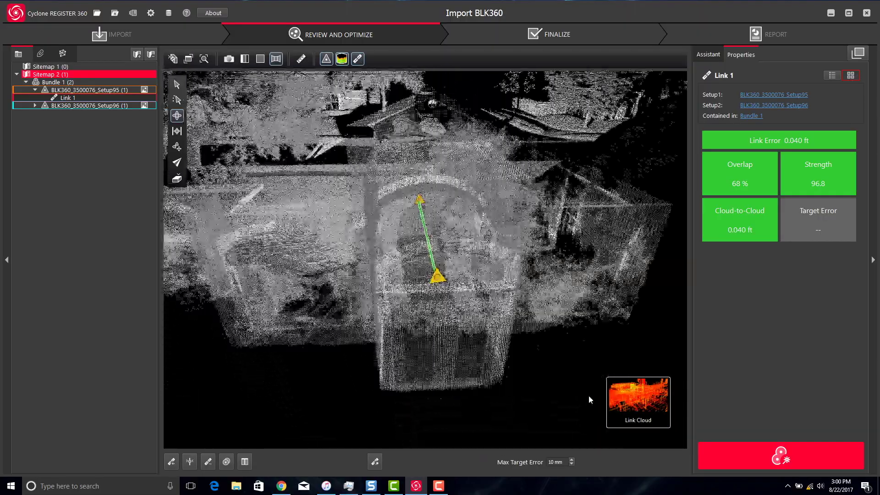
# - Orbit the linked cloud to inspect the house front, then select Sitemap 2
pyautogui.moveTo(578, 308)
pyautogui.mouseDown()
pyautogui.moveTo(396, 390)
pyautogui.moveTo(529, 297)
pyautogui.mouseUp()
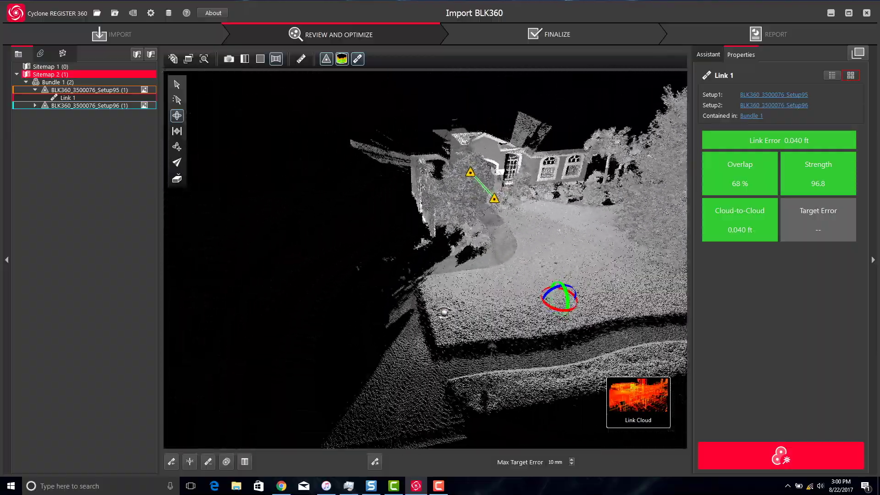
pyautogui.moveTo(529, 298)
pyautogui.mouseDown()
pyautogui.moveTo(557, 259)
pyautogui.moveTo(403, 271)
pyautogui.moveTo(375, 298)
pyautogui.mouseUp()
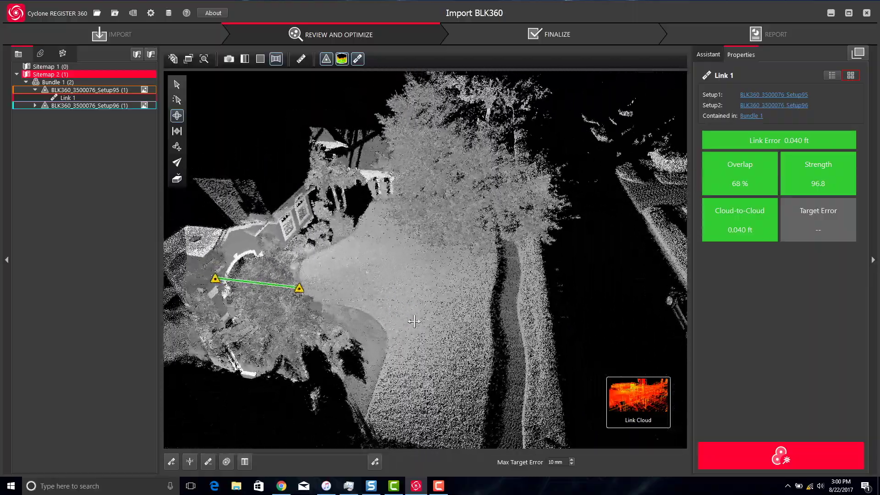
pyautogui.click(57, 82)
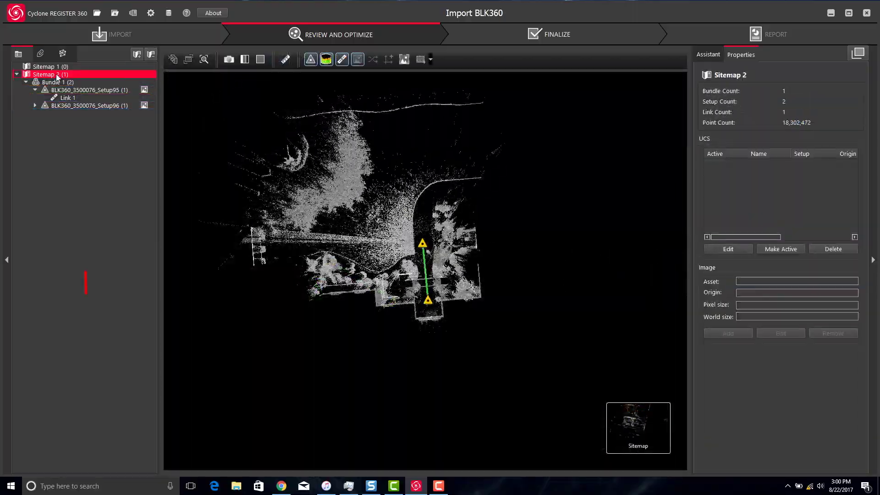
# - Finalize and accept Sitemap 2 to display the Registration Report
pyautogui.click(583, 34)
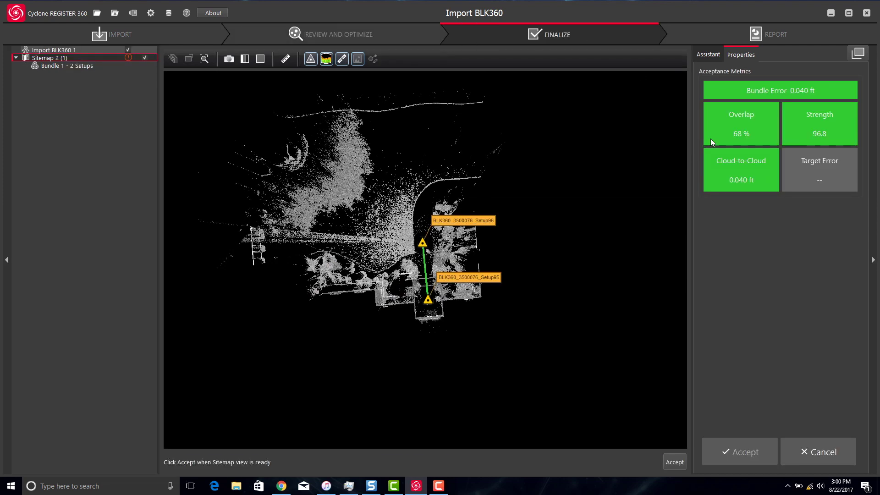
pyautogui.click(681, 465)
pyautogui.click(722, 454)
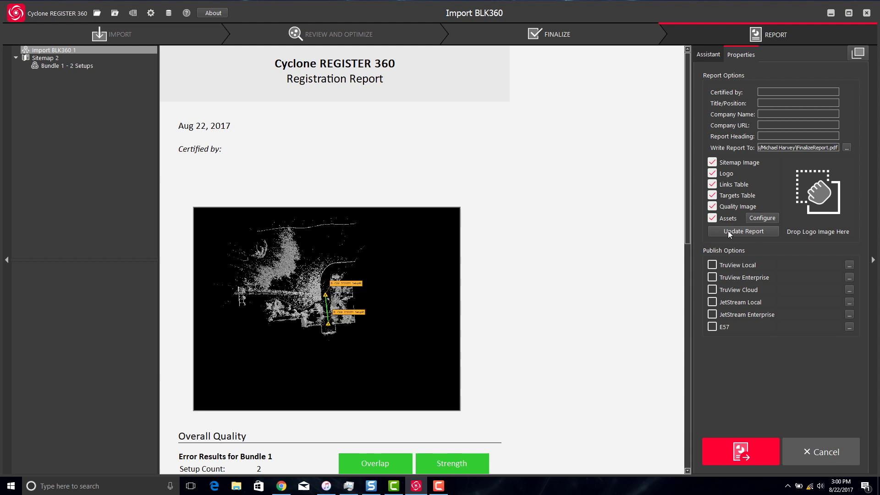
pyautogui.scroll(-3, 548, 299)
pyautogui.scroll(-2, 547, 328)
pyautogui.scroll(-2, 547, 329)
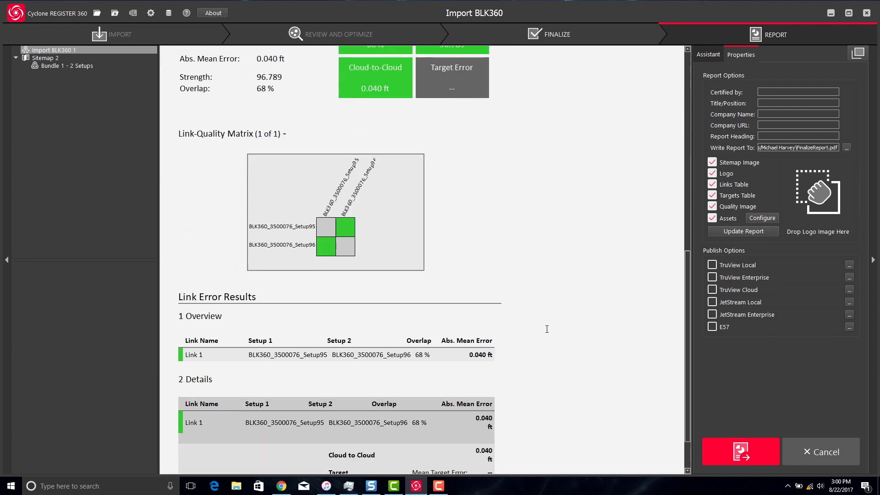
pyautogui.scroll(-2, 547, 329)
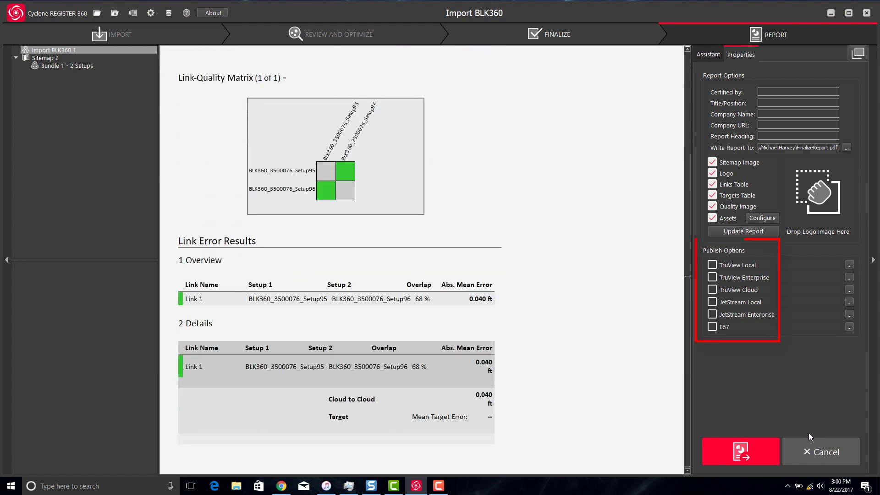